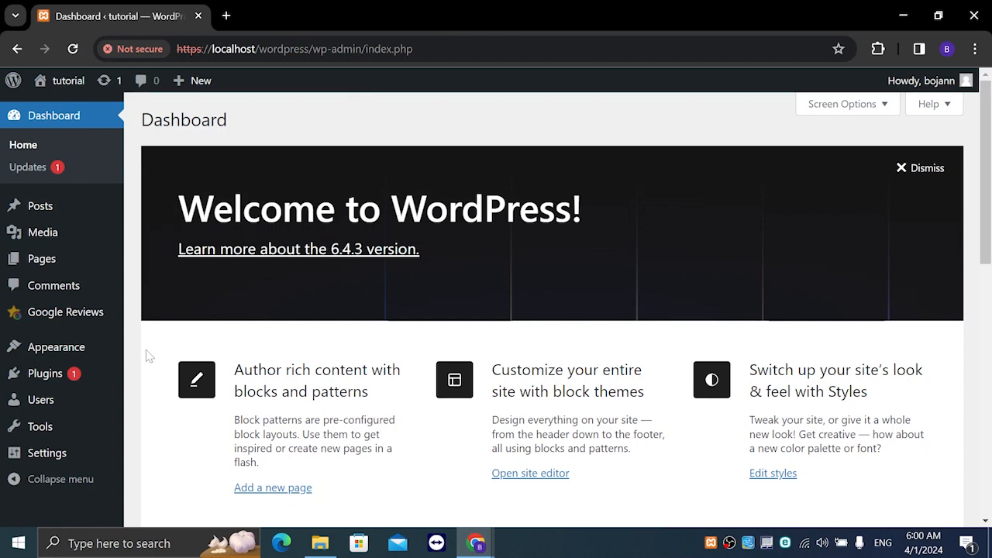
Step: Open the page for adding a new plugin and search for "countdown"
mouse_move(82, 385)
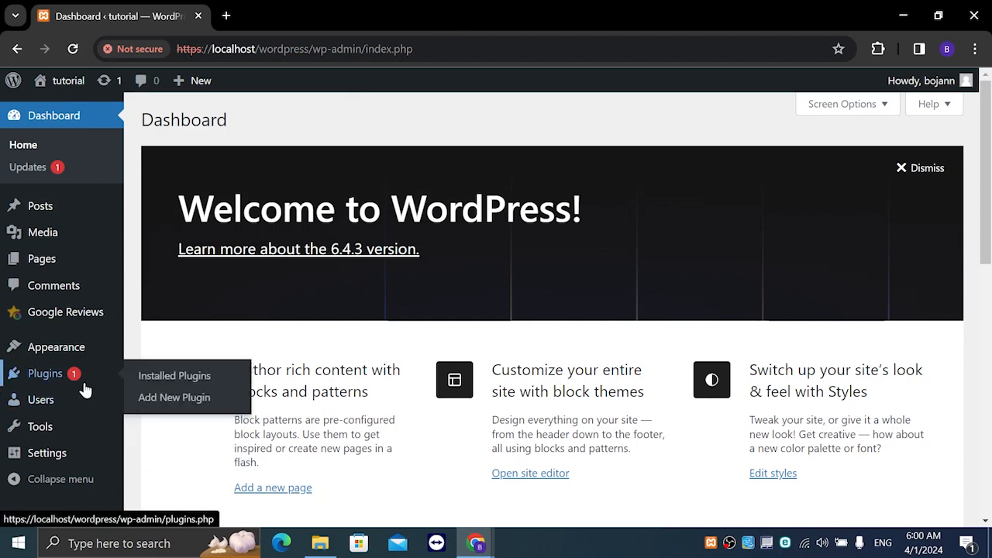
left_click(208, 399)
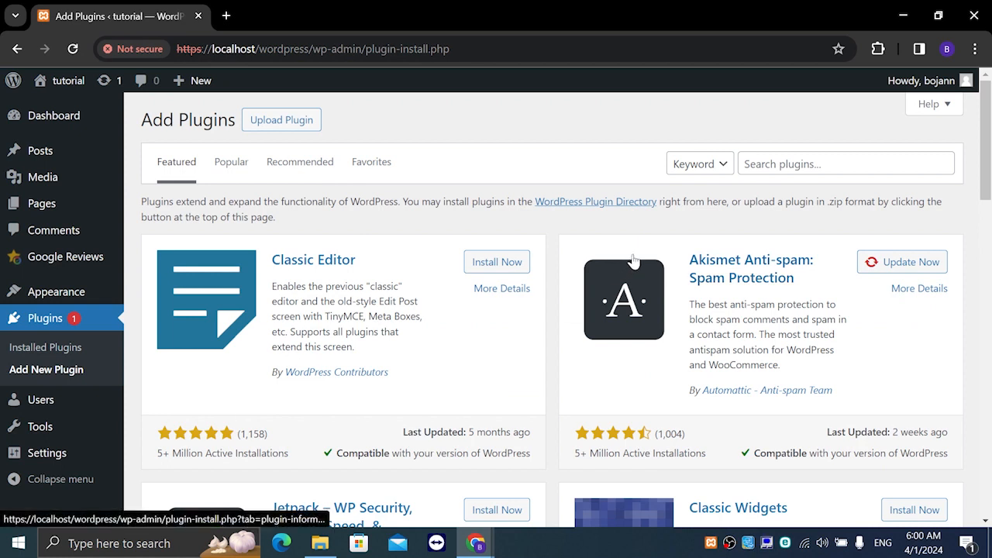
left_click(875, 165)
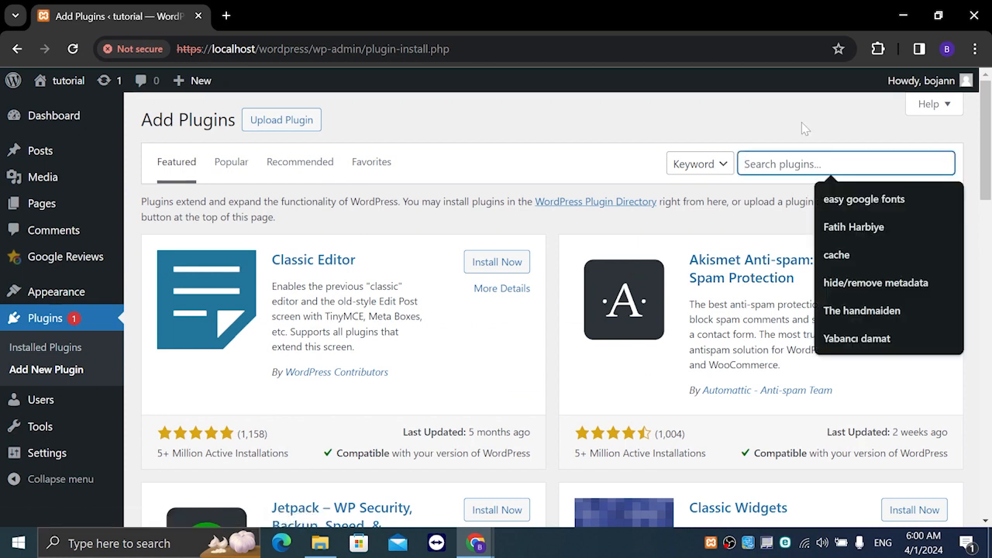
type("coun")
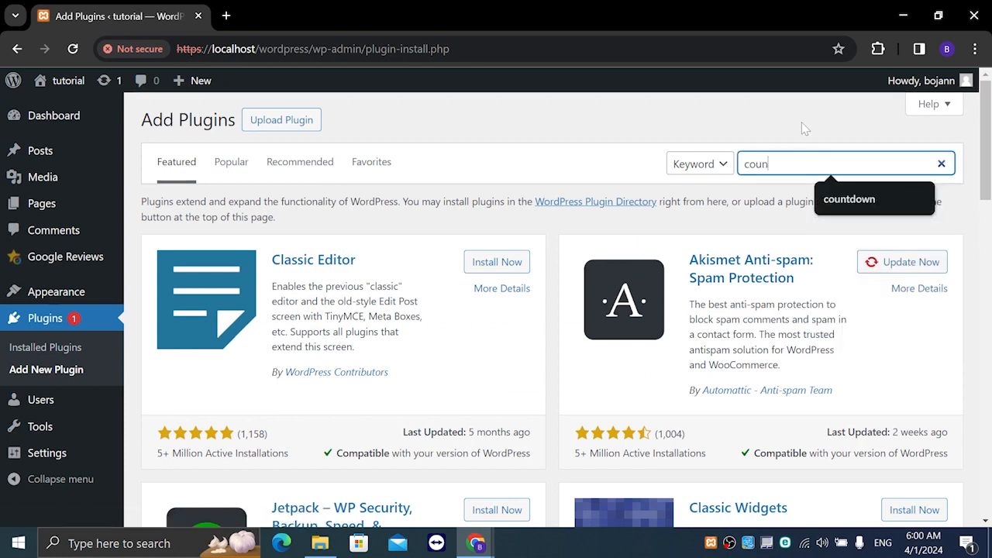
type("tdown")
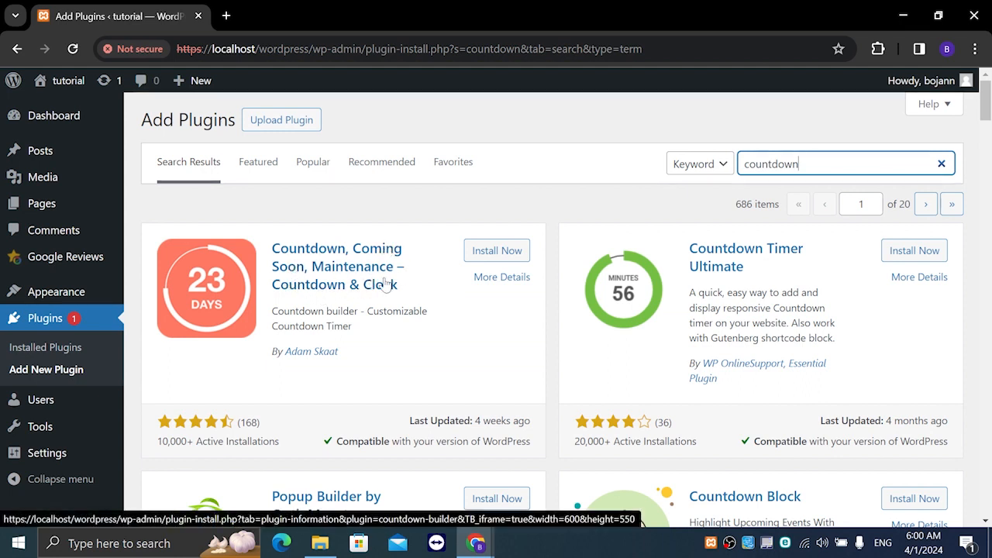
Step: Install and activate the "Countdown, Coming Soon, Maintenance – Countdown & Clock" plugin
left_click(480, 256)
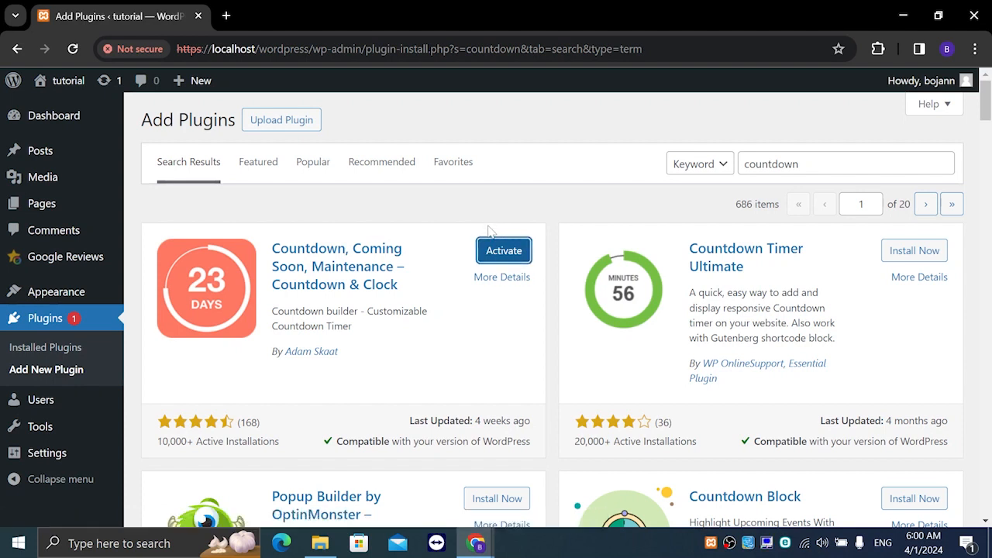
left_click(502, 252)
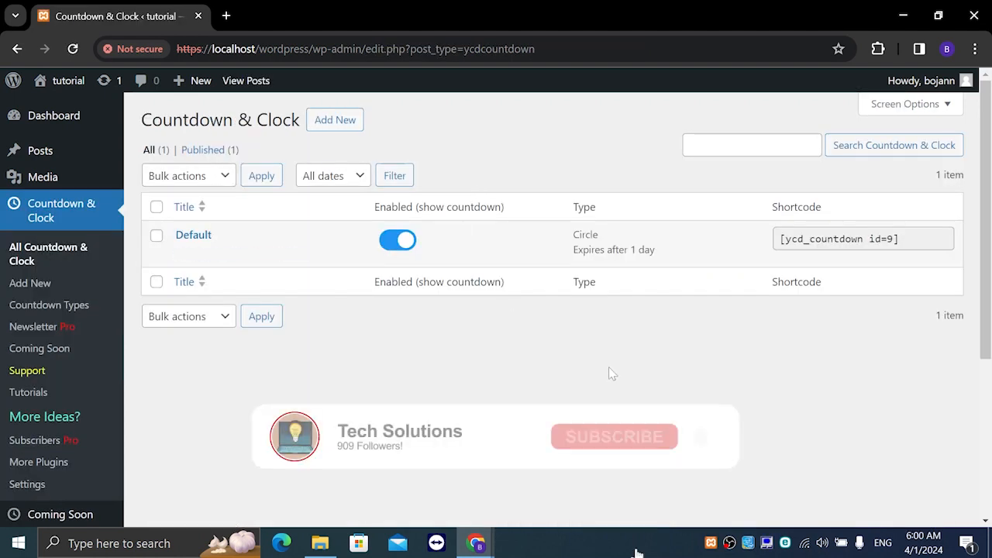
key("ctrl+f")
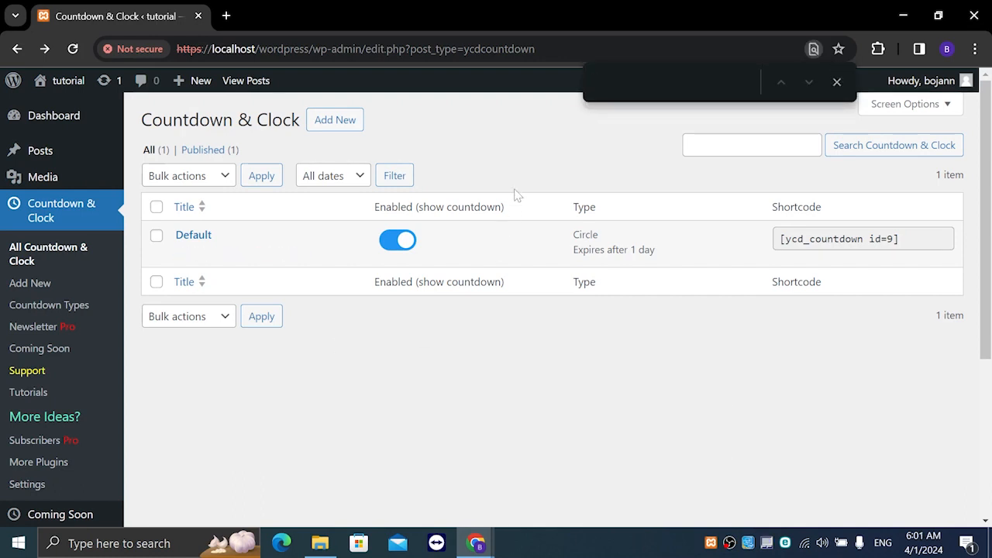
Step: Start a new countdown, browse the available types and choose Circle from the Countdown group
left_click(353, 129)
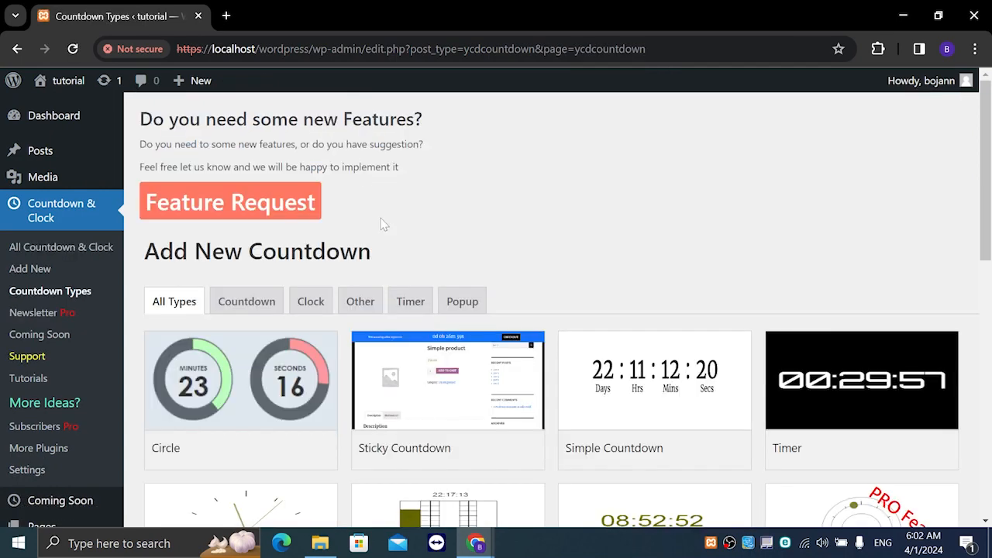
scroll(381, 223, "down", 5)
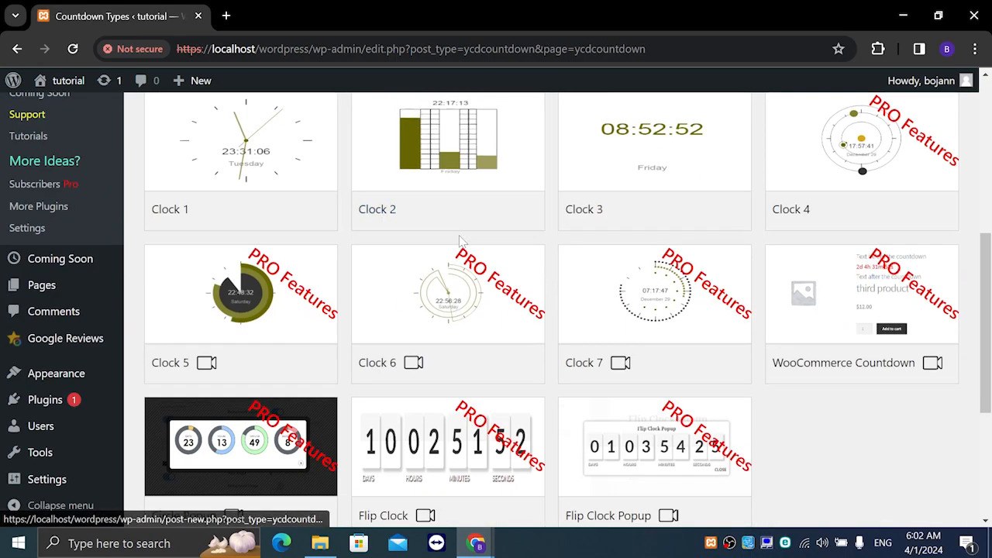
scroll(461, 243, "up", 2)
scroll(460, 242, "up", 3)
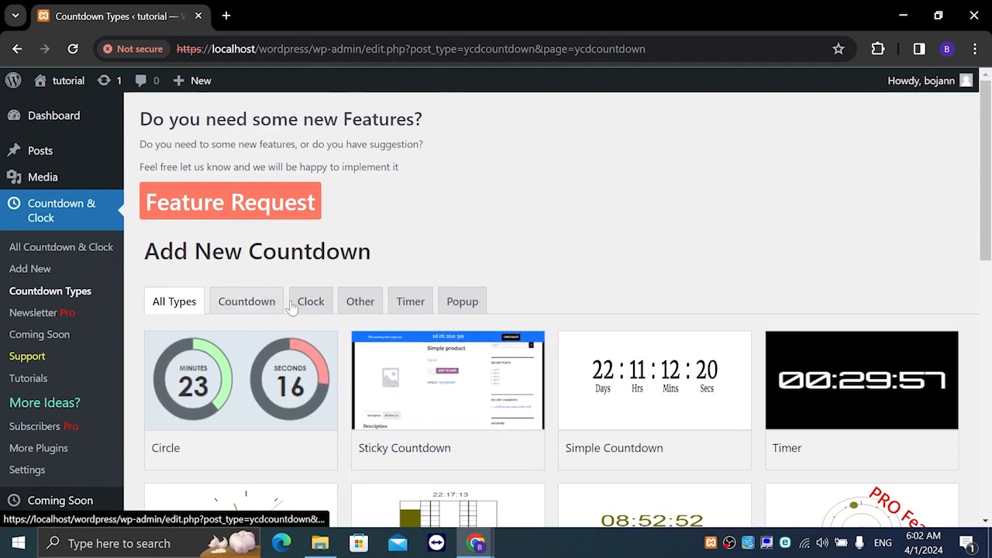
left_click(352, 308)
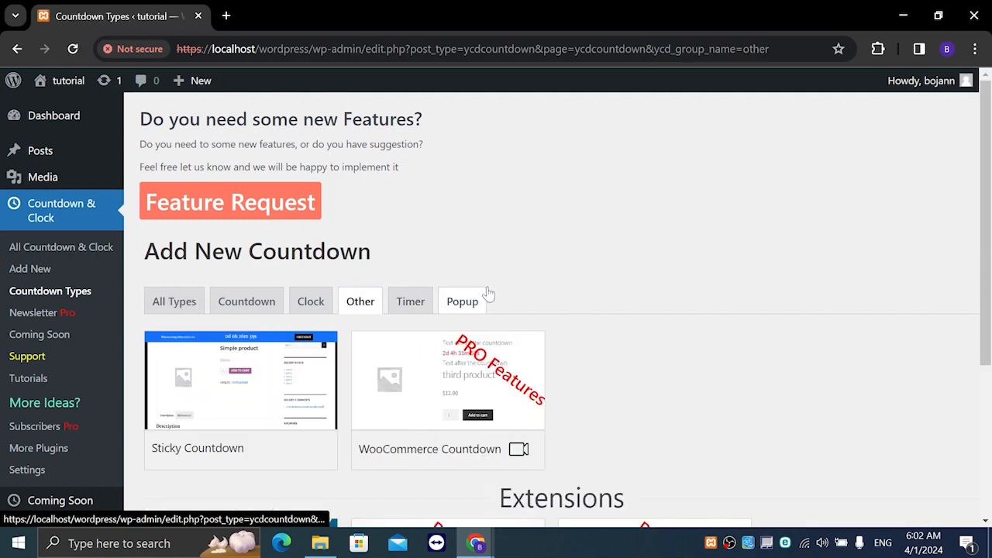
left_click(252, 304)
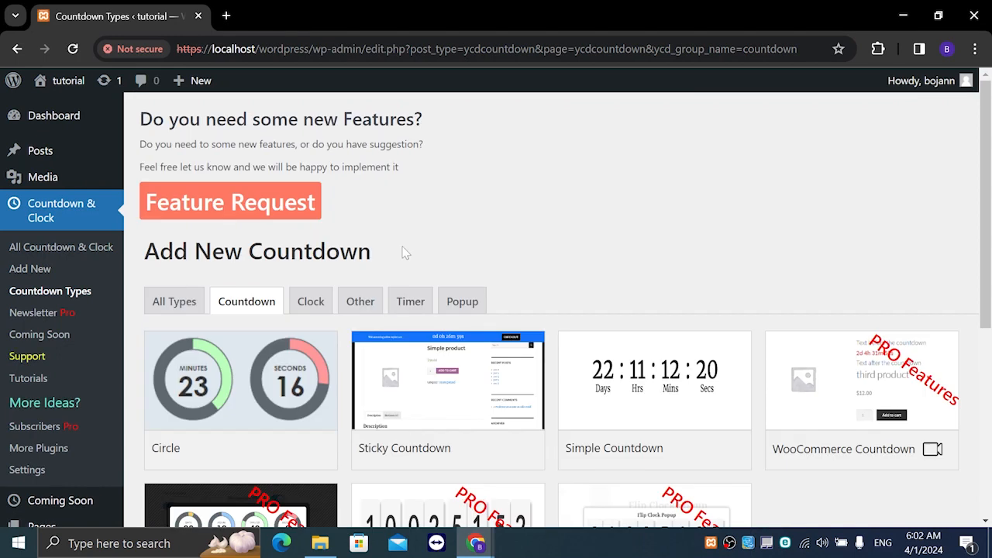
scroll(404, 253, "down", 1)
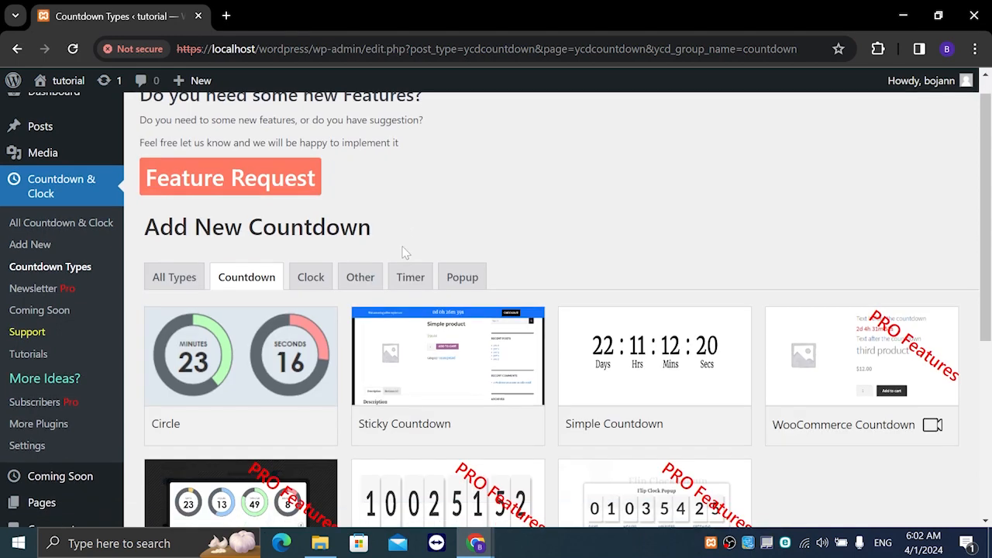
left_click(287, 377)
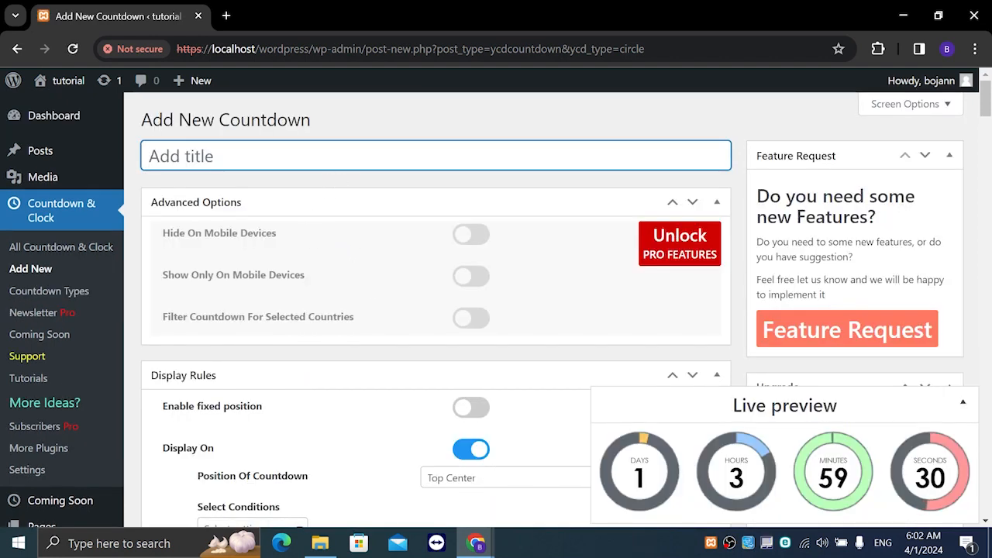
Step: Title the new countdown "countdown"
scroll(390, 222, "down", 1)
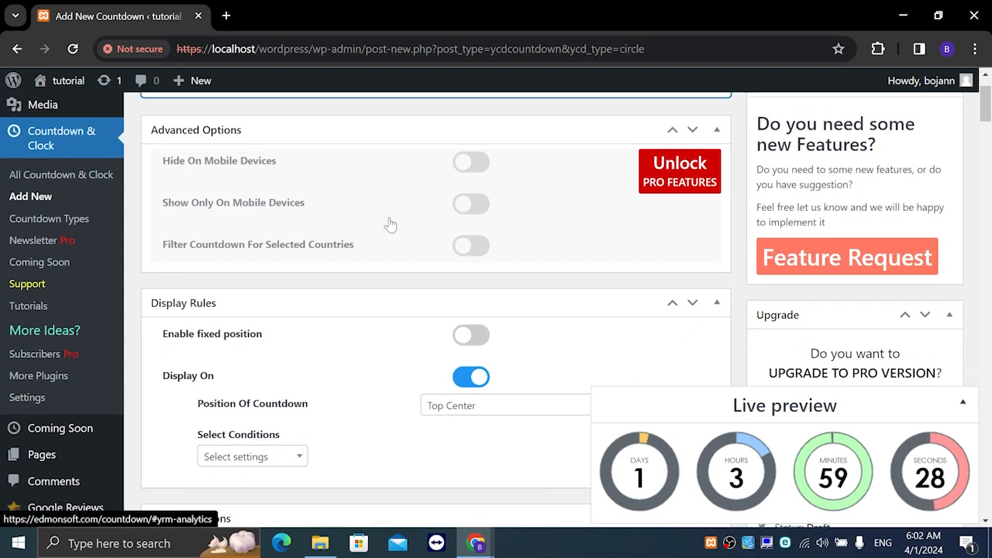
scroll(390, 221, "up", 1)
type("coun")
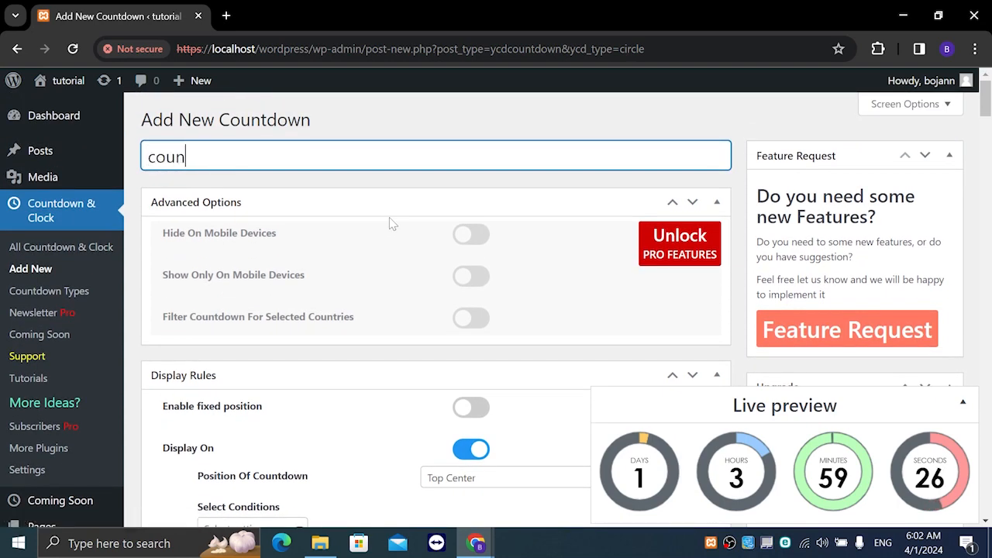
type("tdown")
Step: Set the countdown's position to Top Left in the display rules and look through the available display conditions
scroll(389, 219, "down", 3)
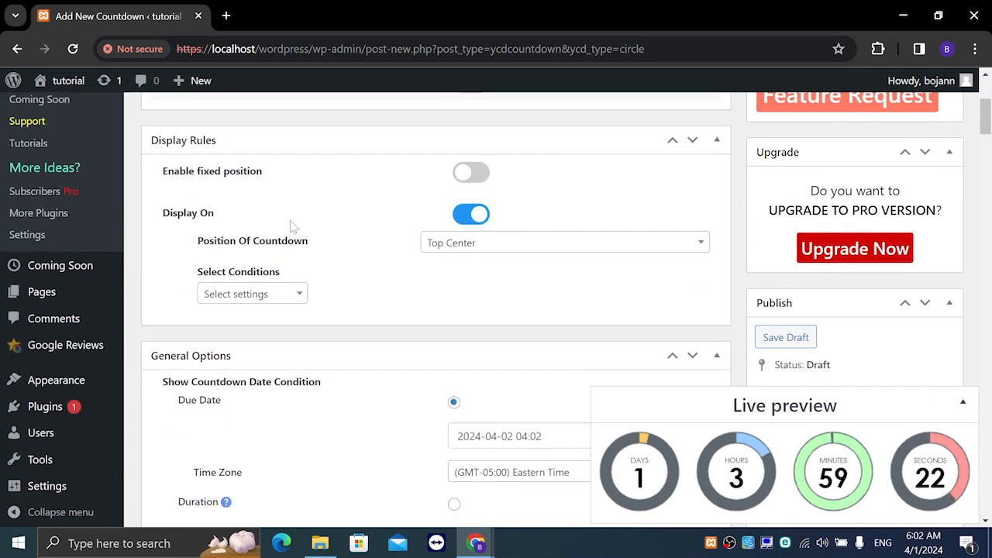
left_click(567, 246)
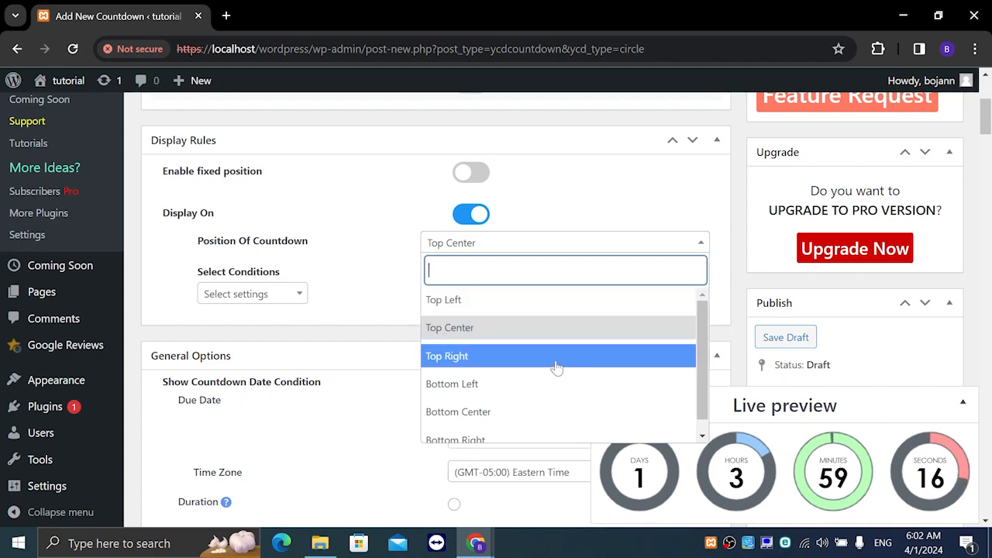
left_click(570, 303)
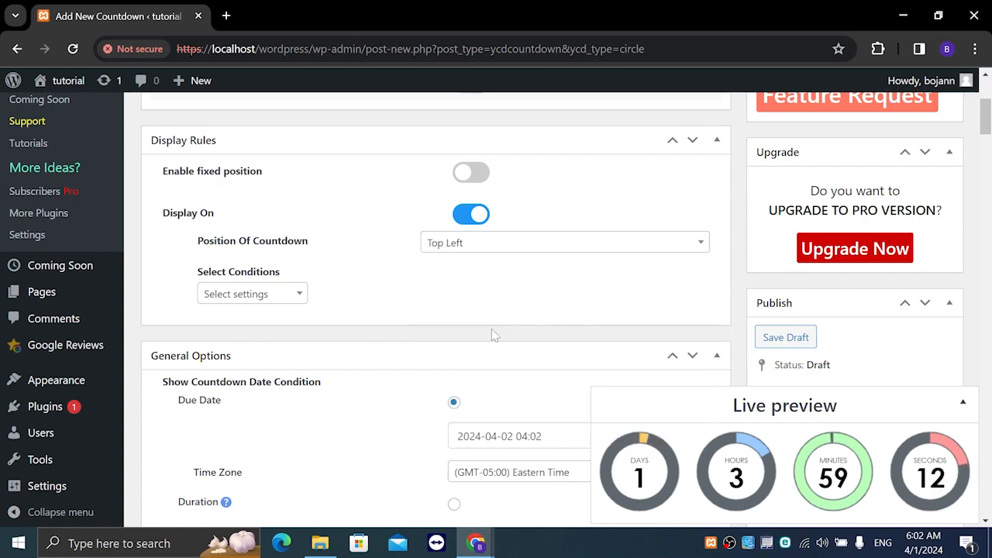
left_click(293, 301)
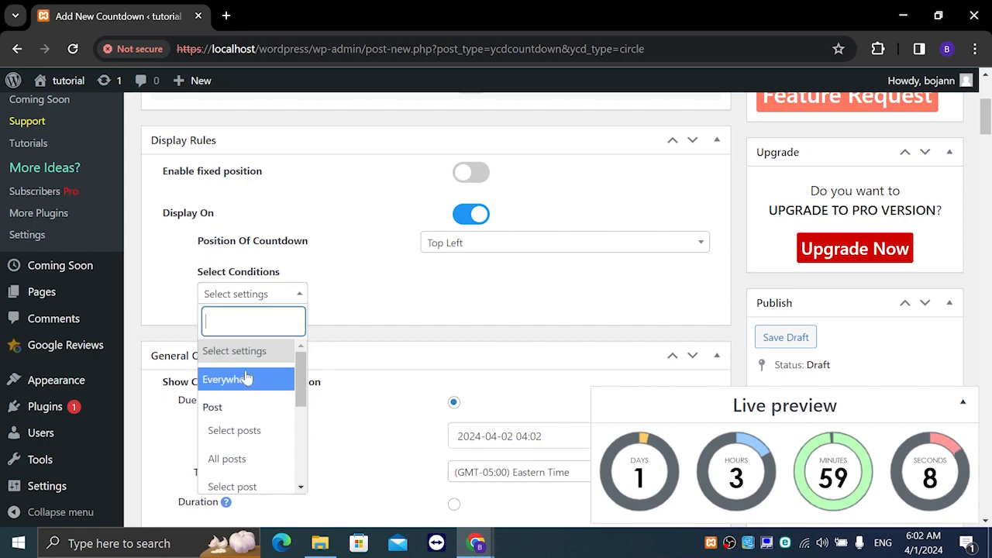
left_click(265, 300)
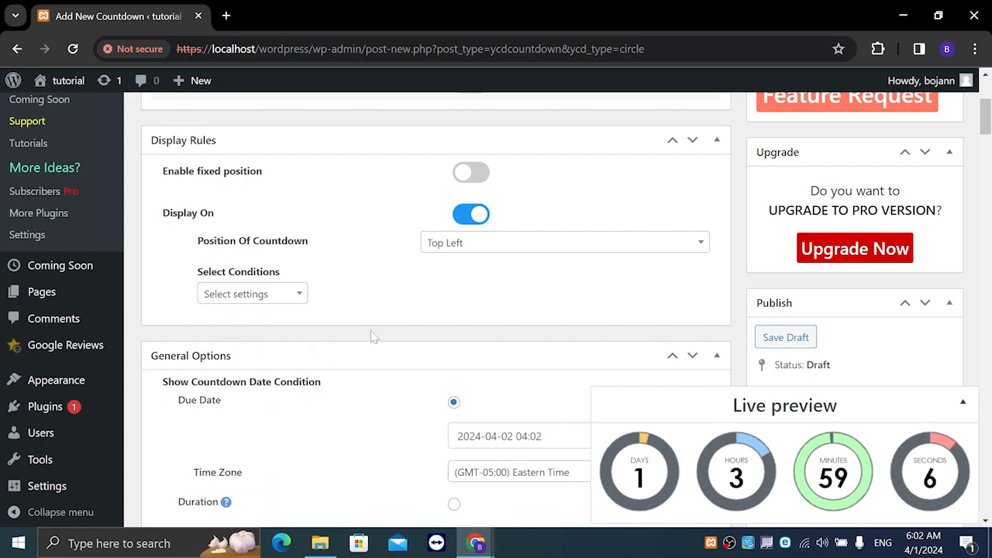
scroll(371, 333, "down", 3)
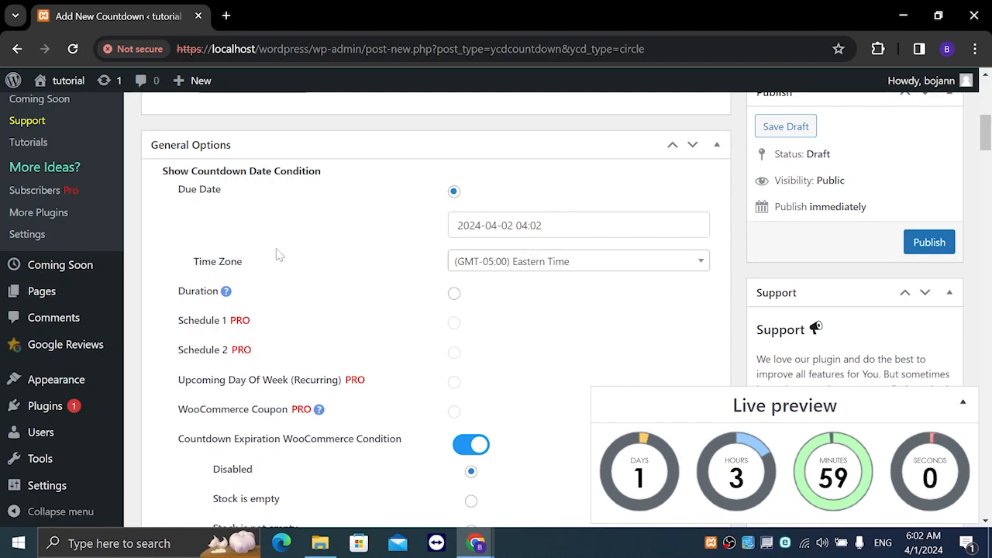
scroll(279, 256, "down", 2)
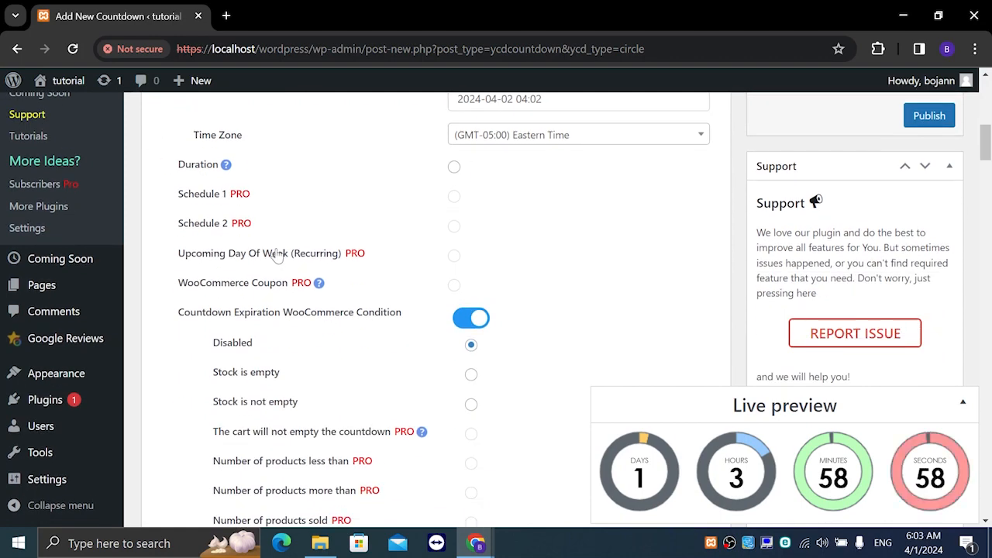
scroll(279, 256, "down", 10)
scroll(279, 256, "up", 6)
scroll(279, 256, "up", 7)
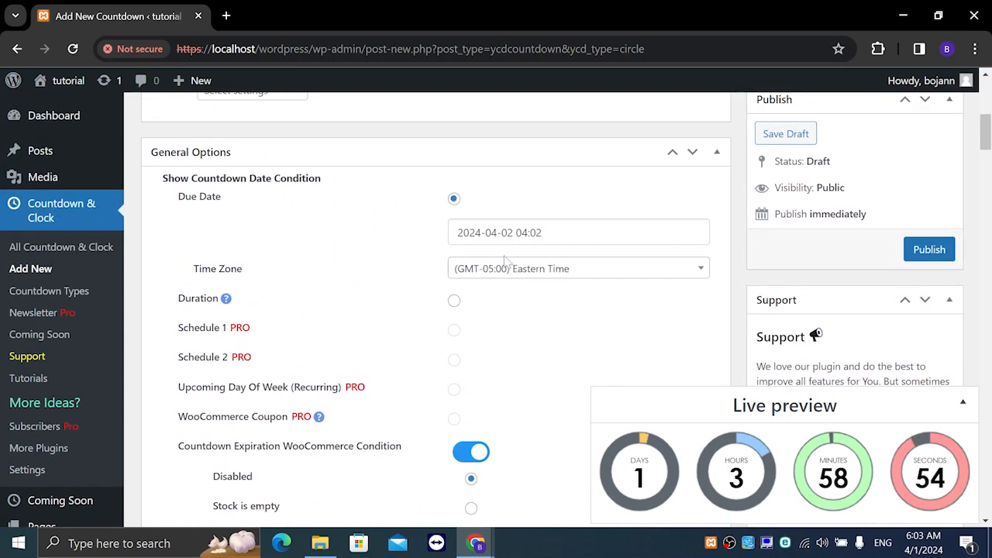
left_click(528, 232)
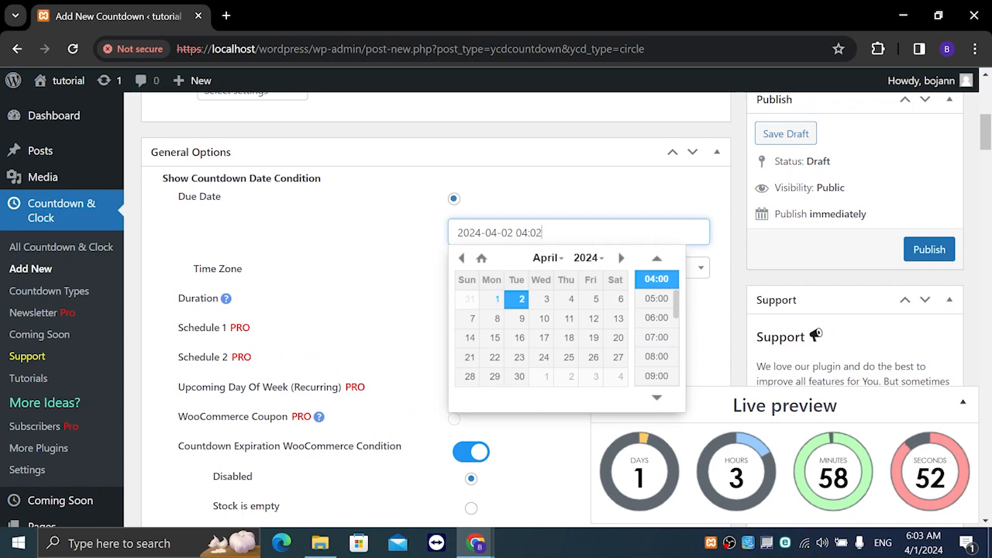
left_click(527, 232)
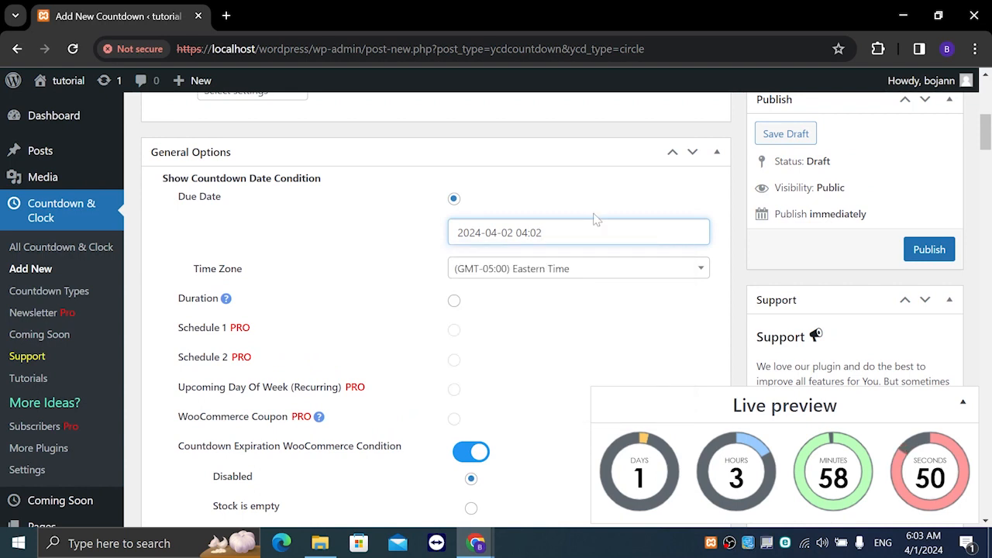
type("5")
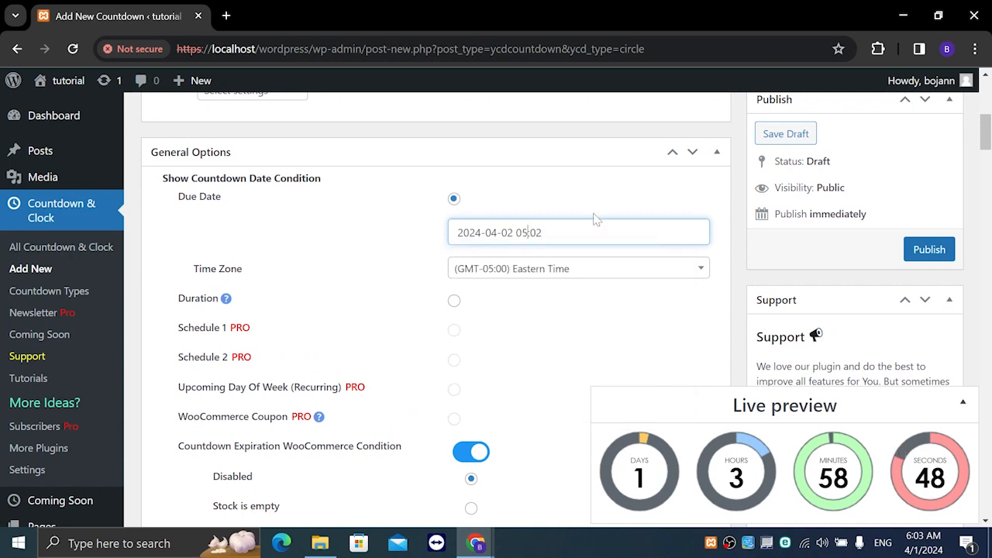
Step: Examine the countdown's remaining settings, including custom code, subscription form, button styling and translations, and return to the publishing options
scroll(434, 303, "down", 15)
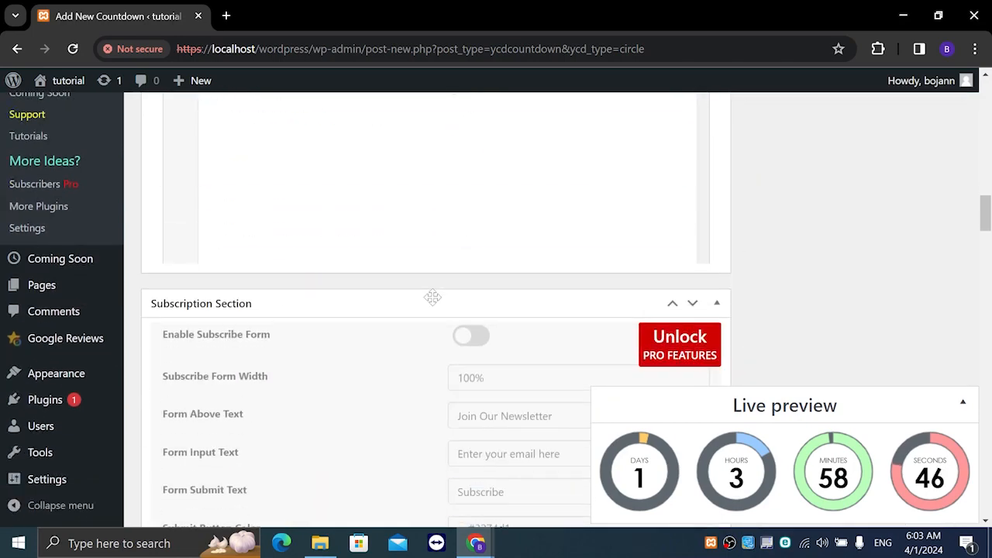
scroll(433, 304, "down", 15)
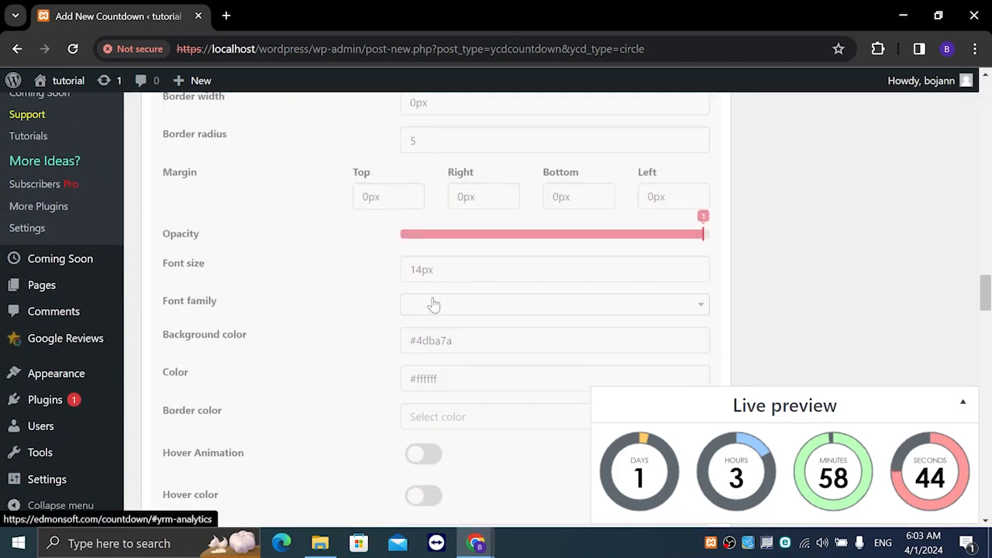
scroll(434, 304, "down", 15)
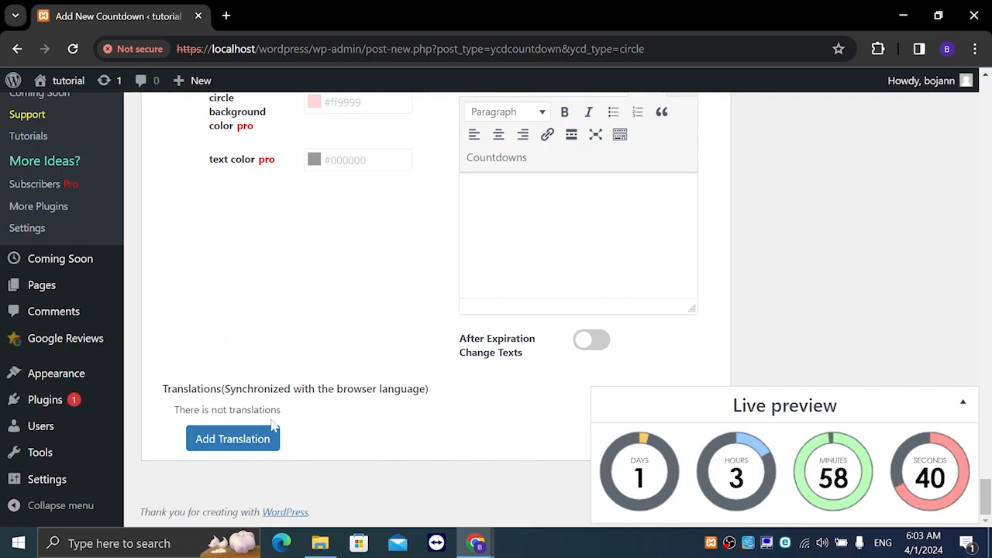
scroll(271, 424, "up", 5)
scroll(271, 424, "up", 10)
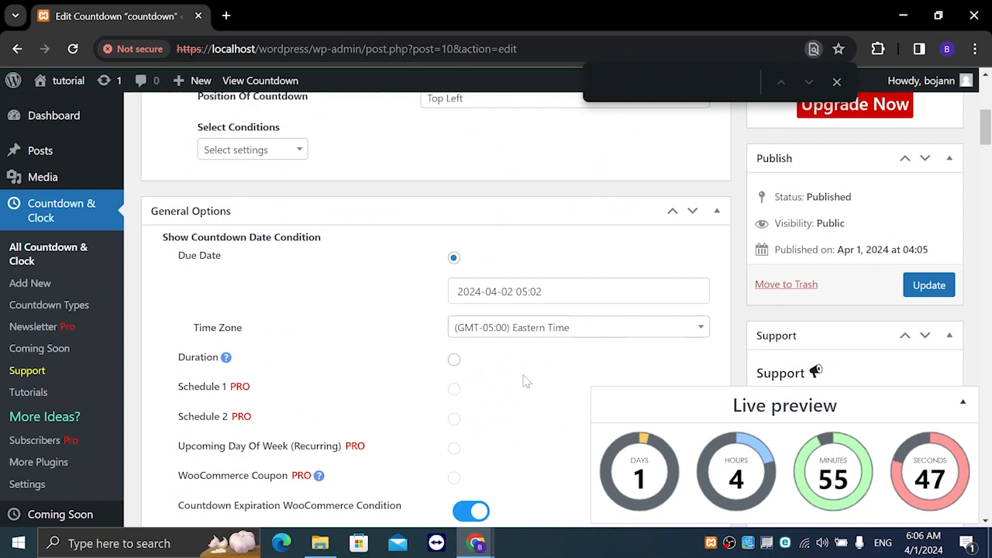
scroll(524, 380, "down", 4)
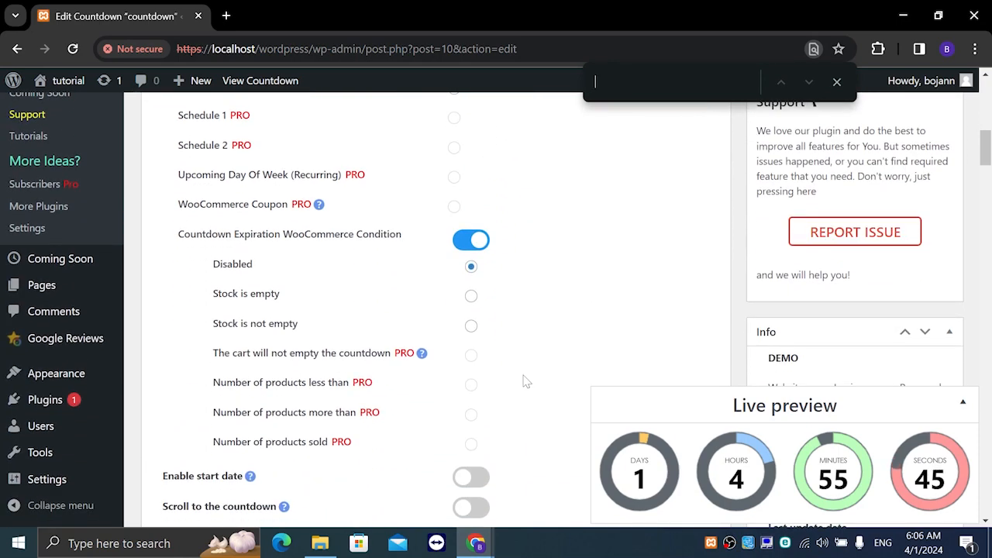
scroll(524, 380, "down", 10)
scroll(524, 380, "up", 9)
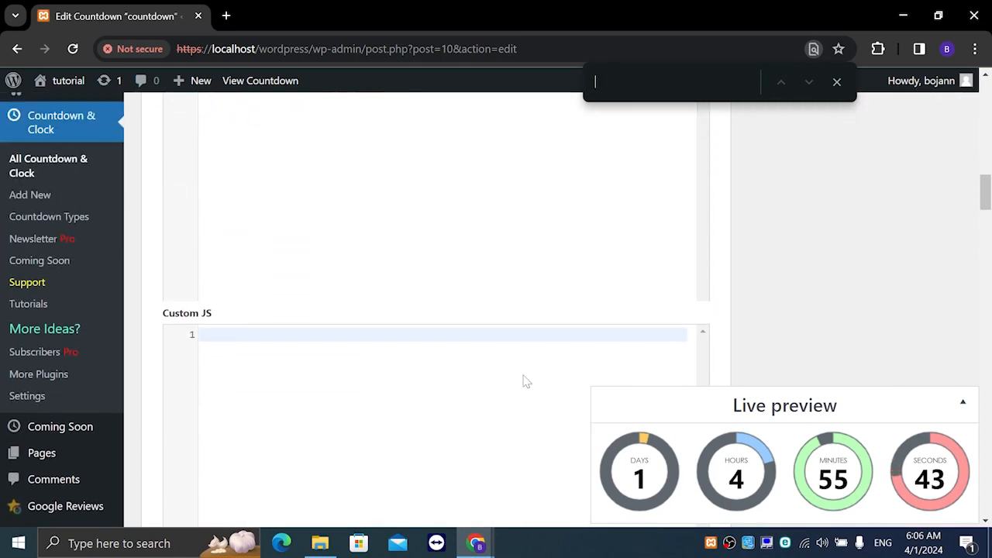
scroll(524, 380, "up", 5)
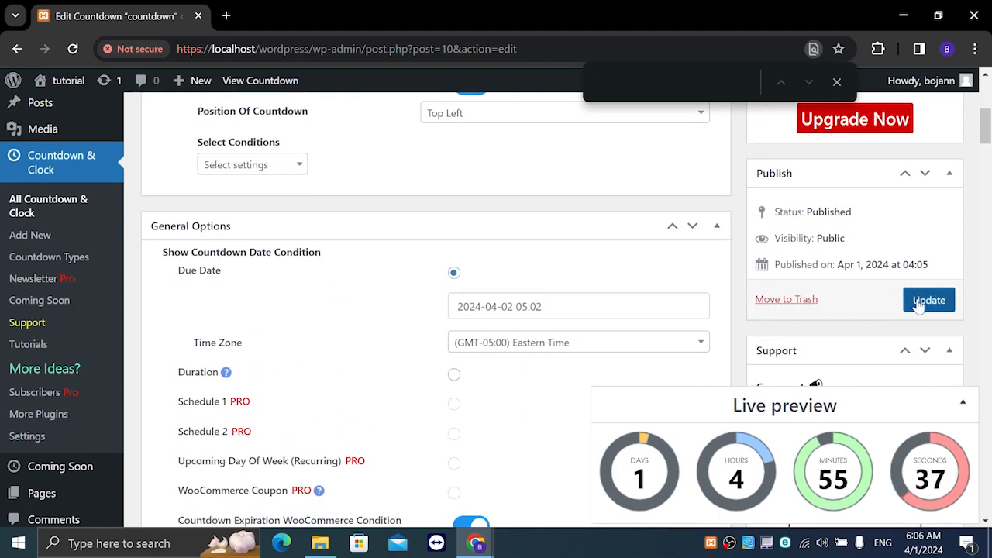
Step: Save the countdown's changes and copy the shortcode of "countdown" from the list of all countdowns
left_click(919, 304)
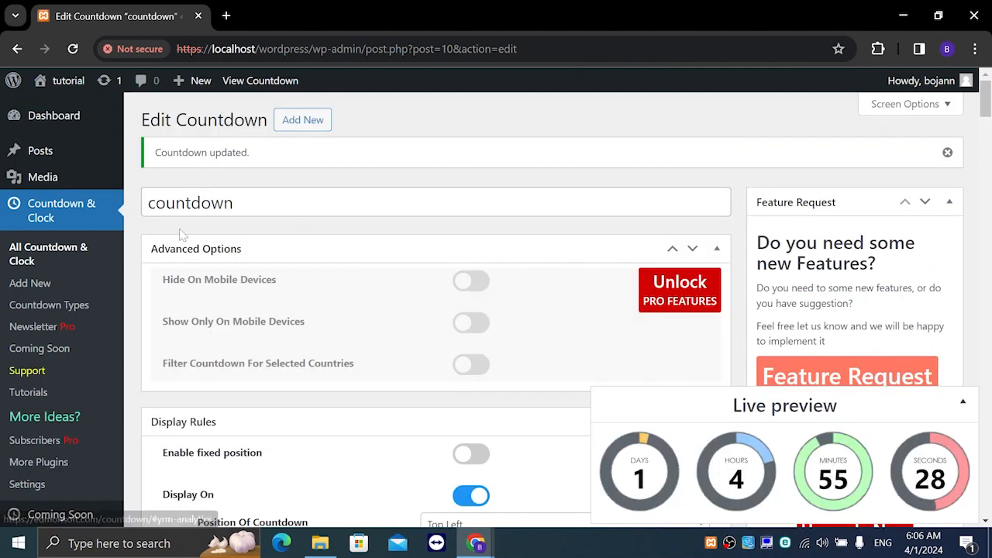
left_click(66, 214)
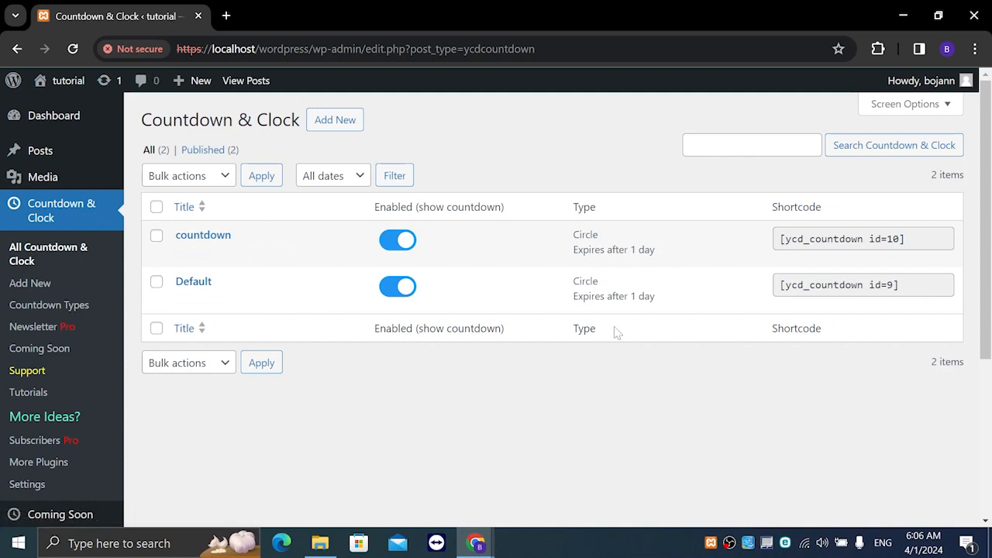
left_click(863, 238)
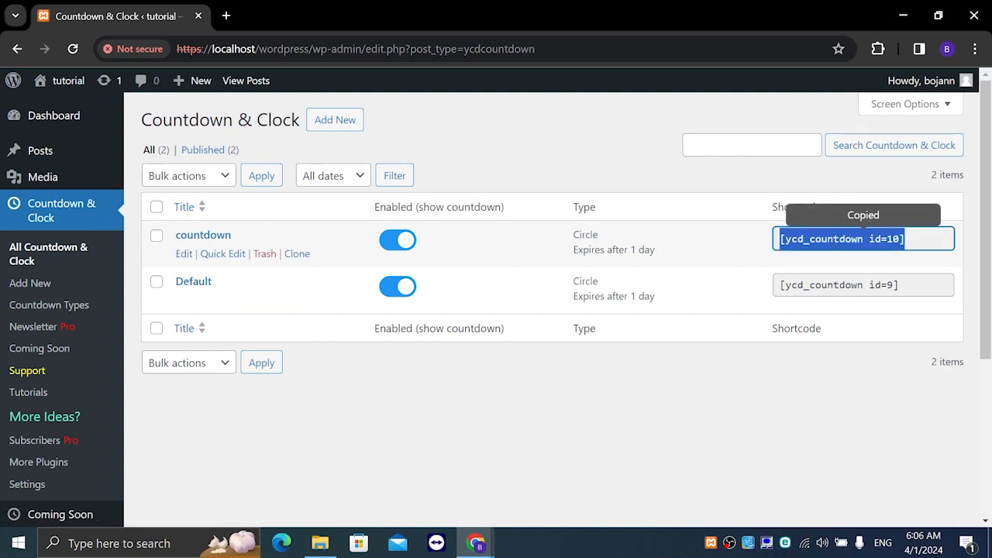
left_click(827, 242)
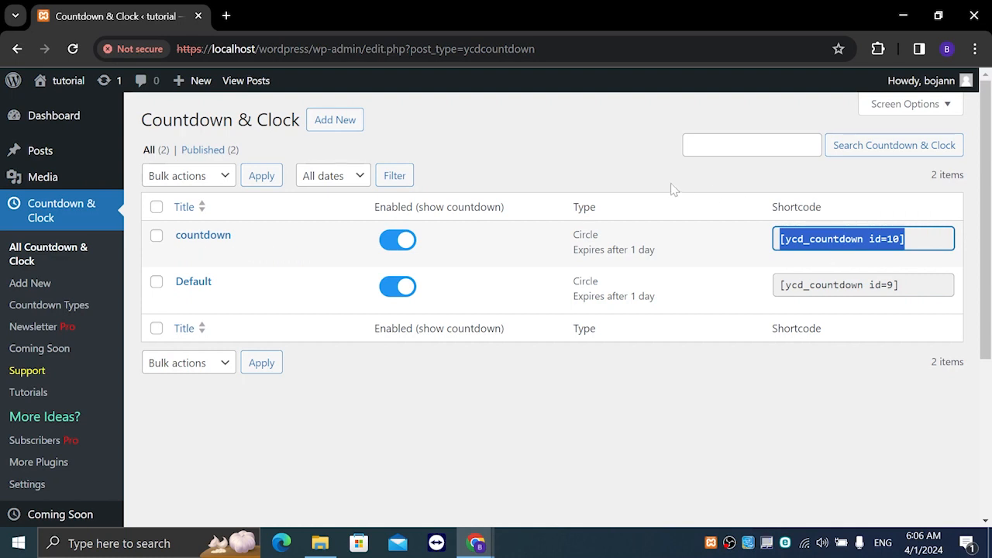
left_click(775, 238)
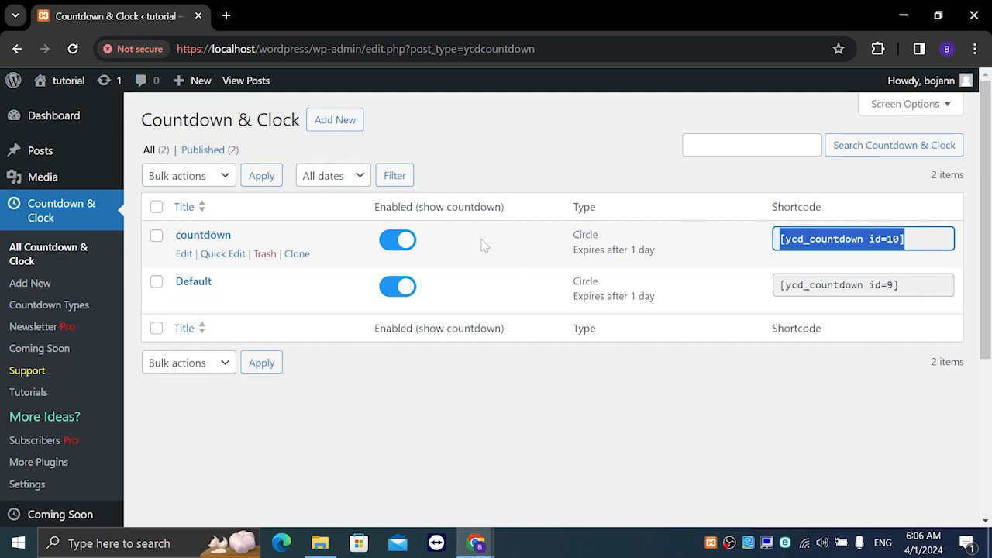
Step: Open the Sample Page for editing from the list of all pages
scroll(74, 165, "down", 3)
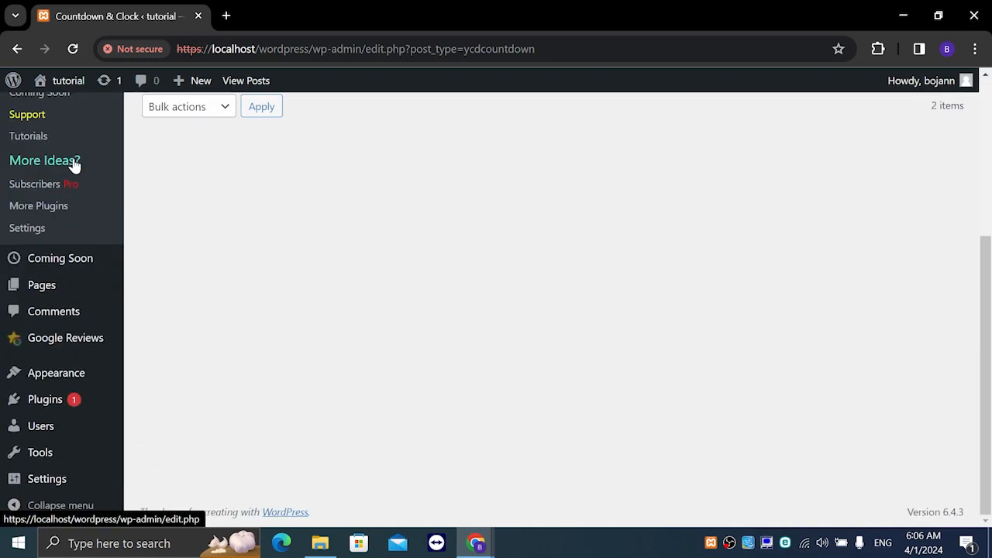
mouse_move(106, 295)
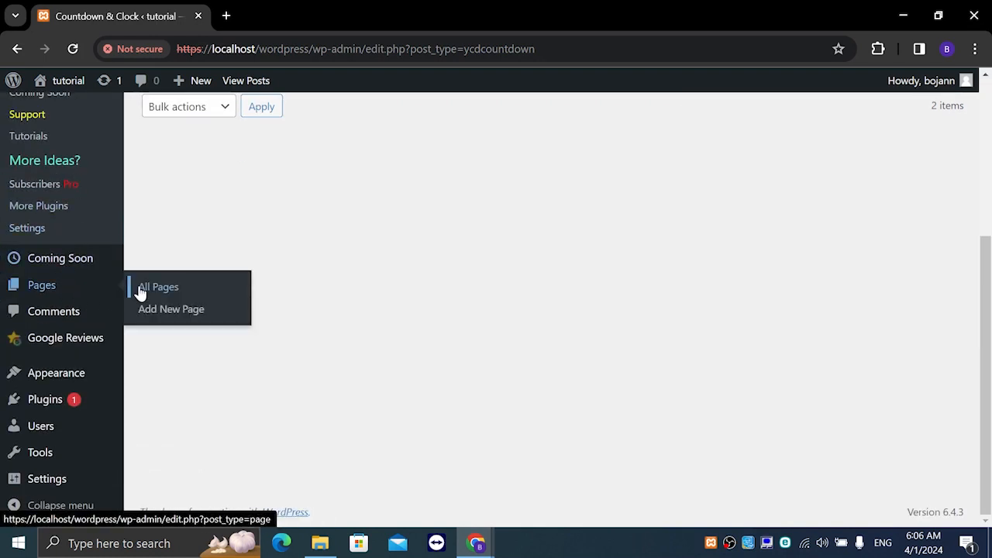
left_click(224, 310)
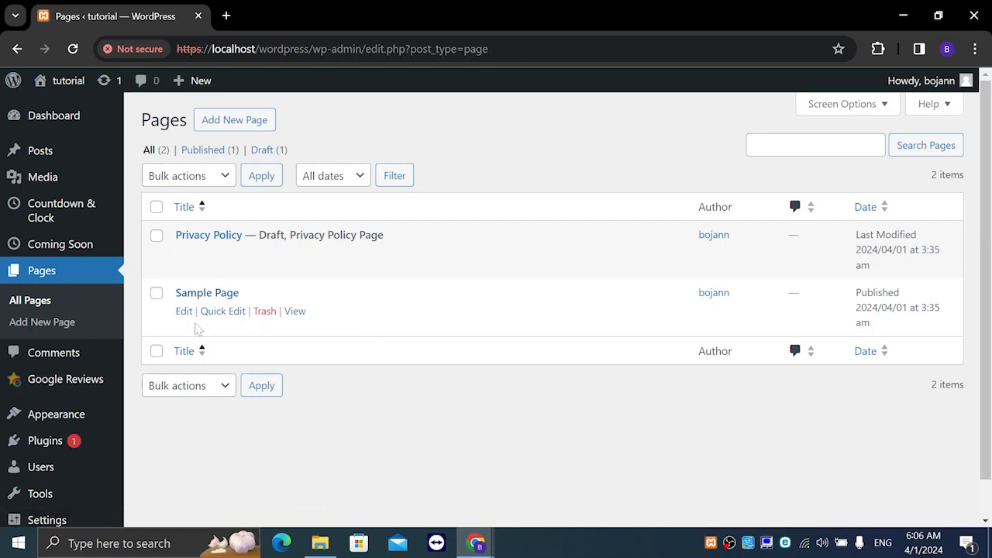
left_click(186, 311)
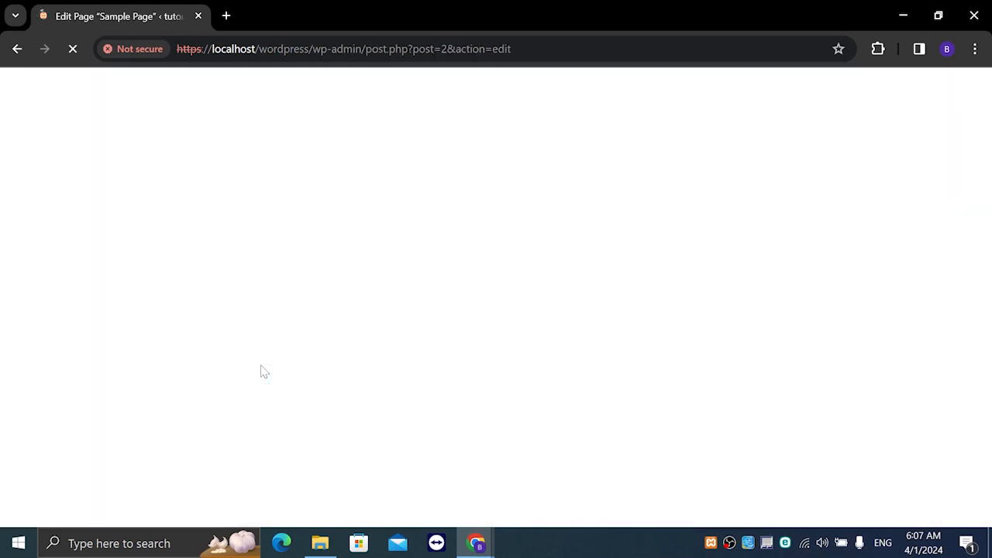
Step: Paste the shortcode [ycd_countdown id=10] as a new block below the existing shortcode at the page's end and update the page
scroll(307, 282, "down", 10)
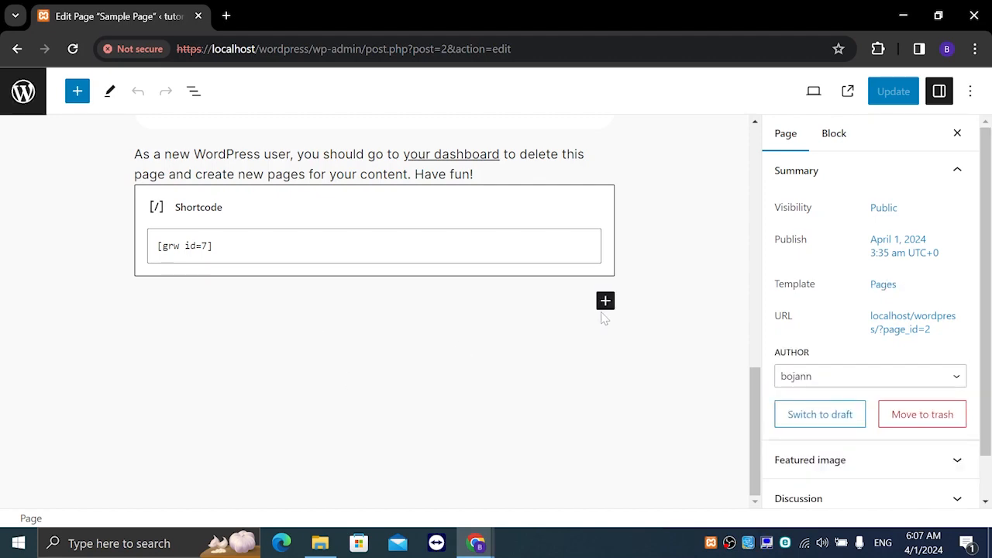
scroll(510, 349, "up", 5)
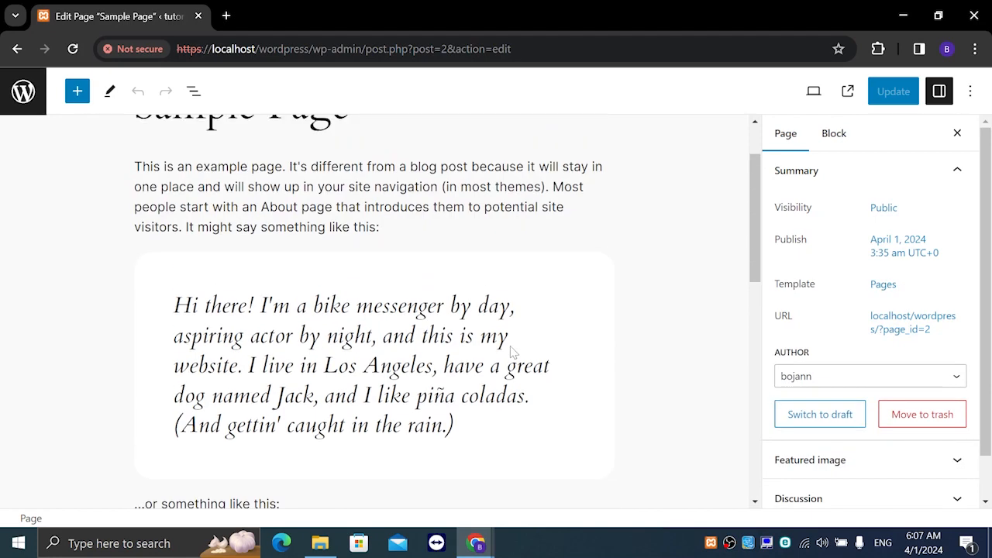
scroll(512, 387, "down", 5)
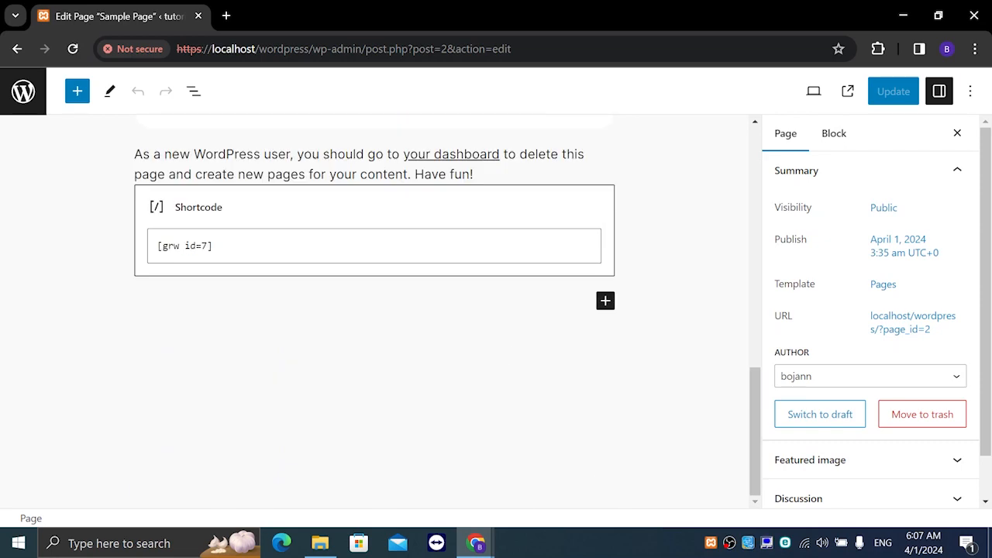
left_click(488, 305)
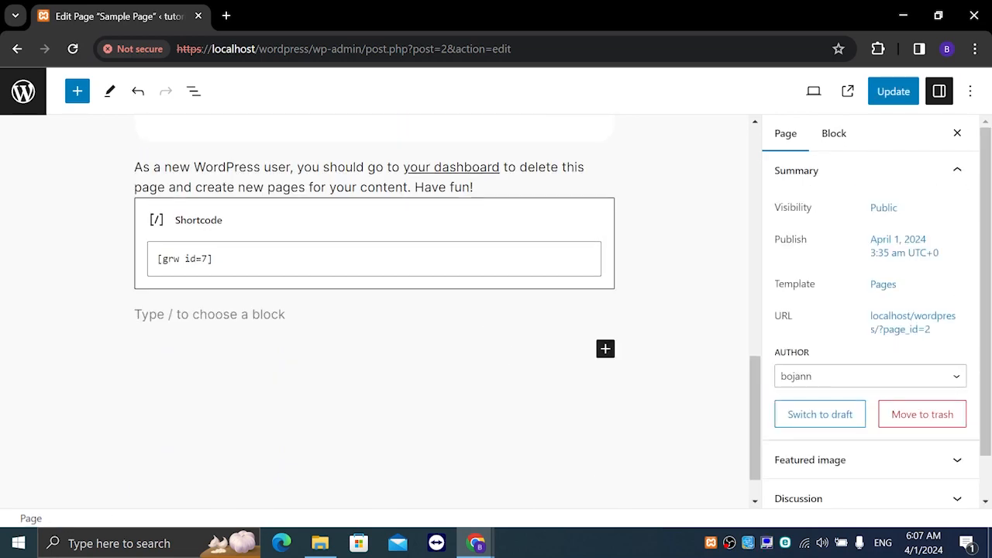
left_click(374, 314)
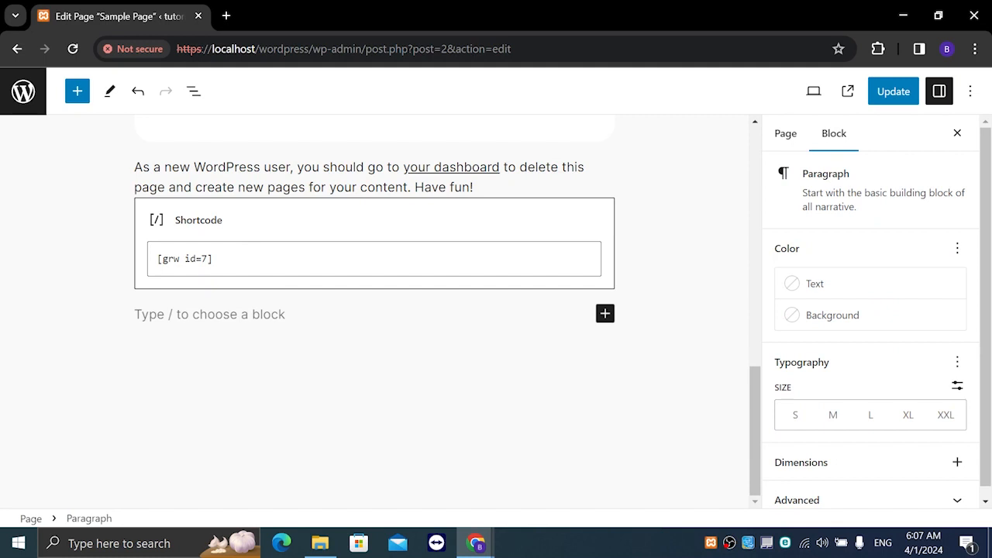
key("ctrl+v")
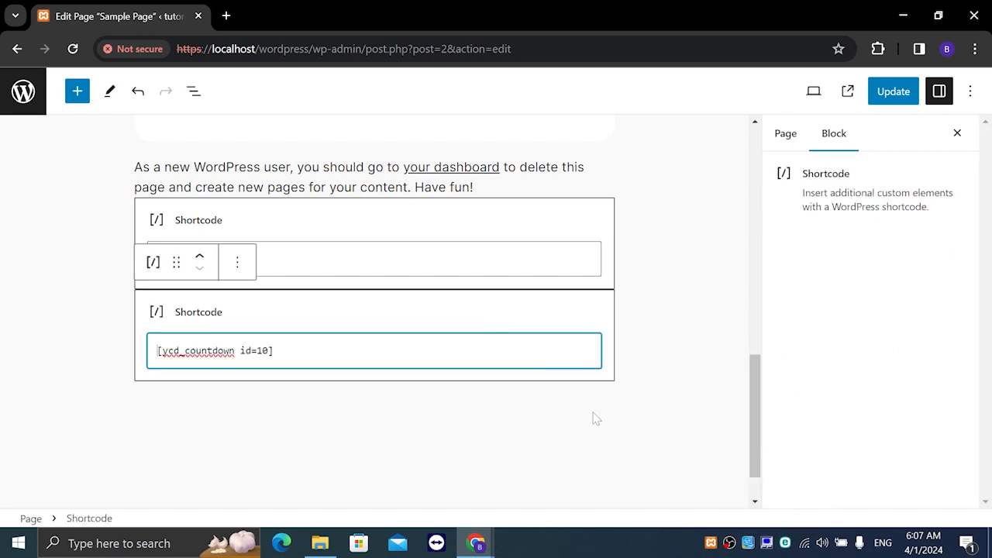
left_click(891, 93)
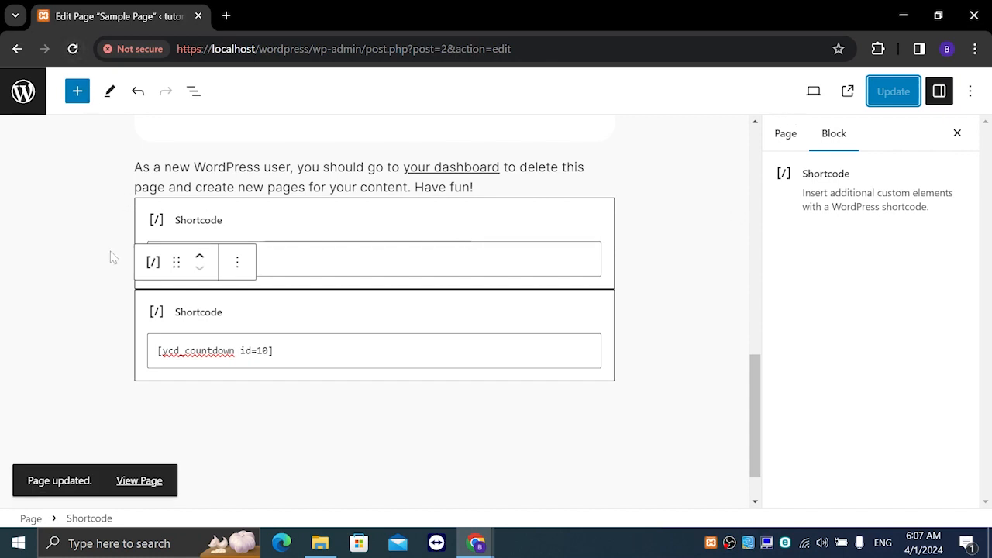
Step: View the updated Sample Page in a new browser tab and check the countdown below the reviews
left_click(137, 484)
right_click(137, 491)
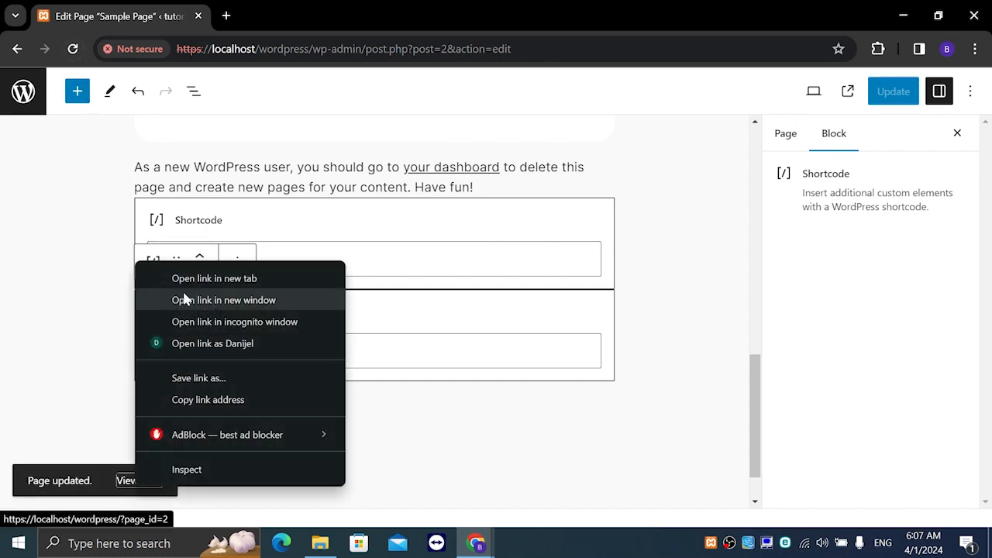
left_click(194, 277)
left_click(279, 9)
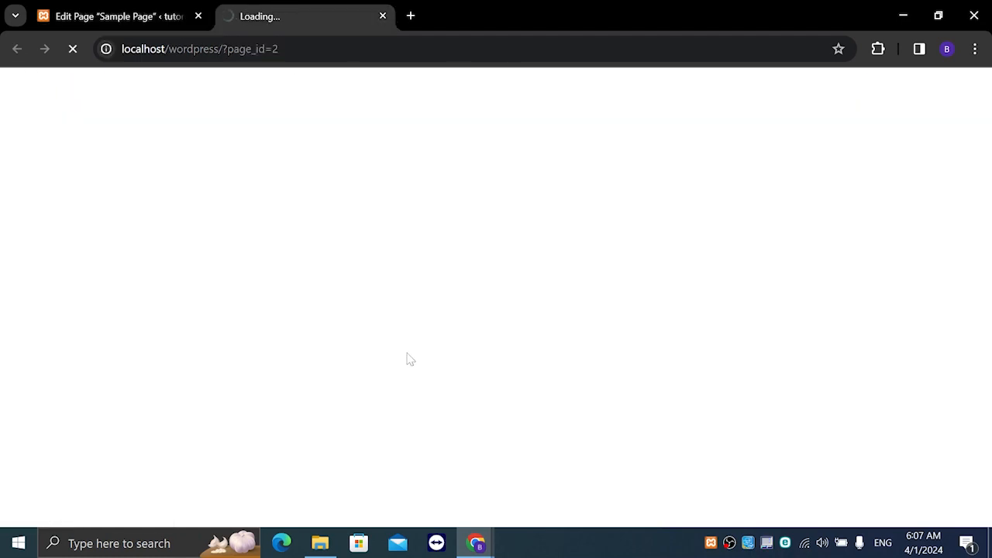
scroll(409, 356, "down", 10)
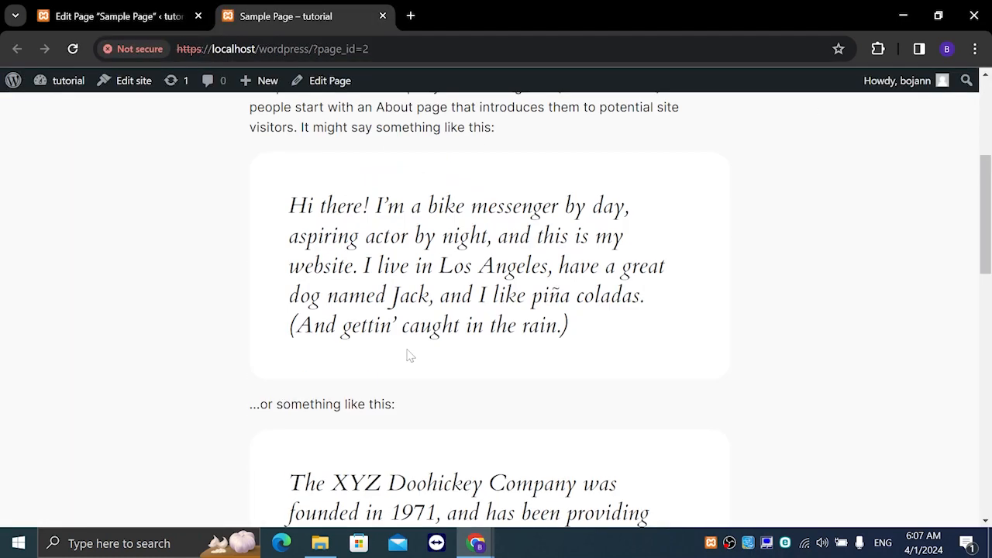
scroll(406, 354, "down", 2)
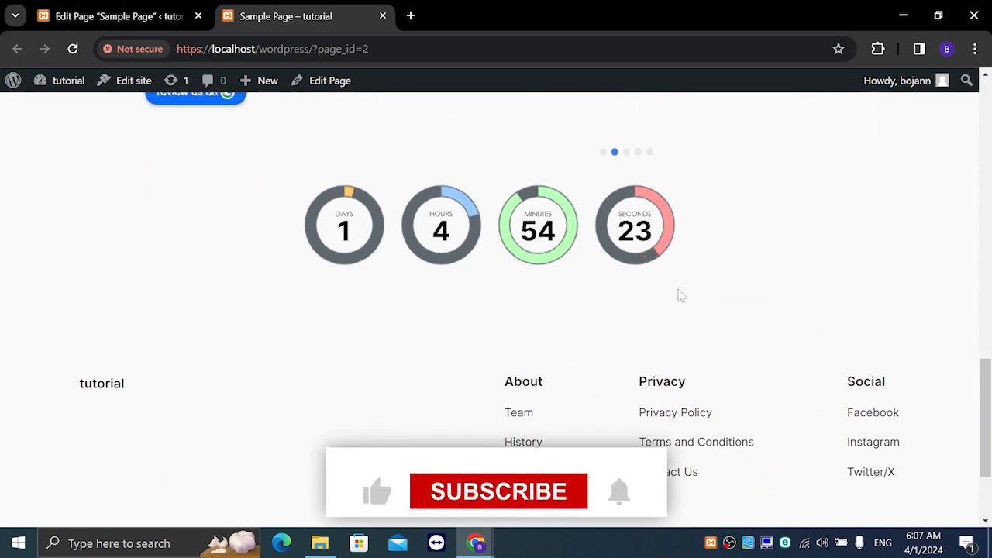
scroll(681, 295, "up", 3)
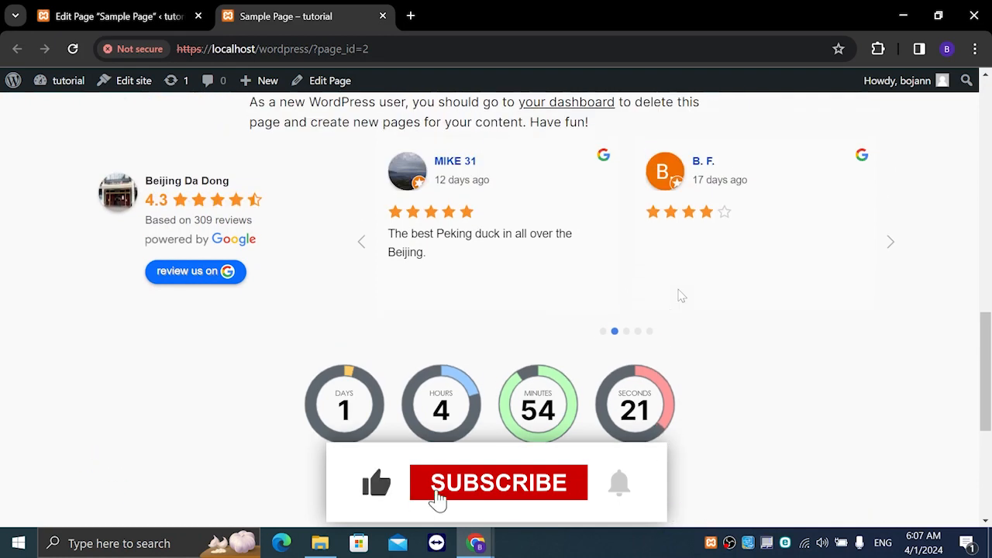